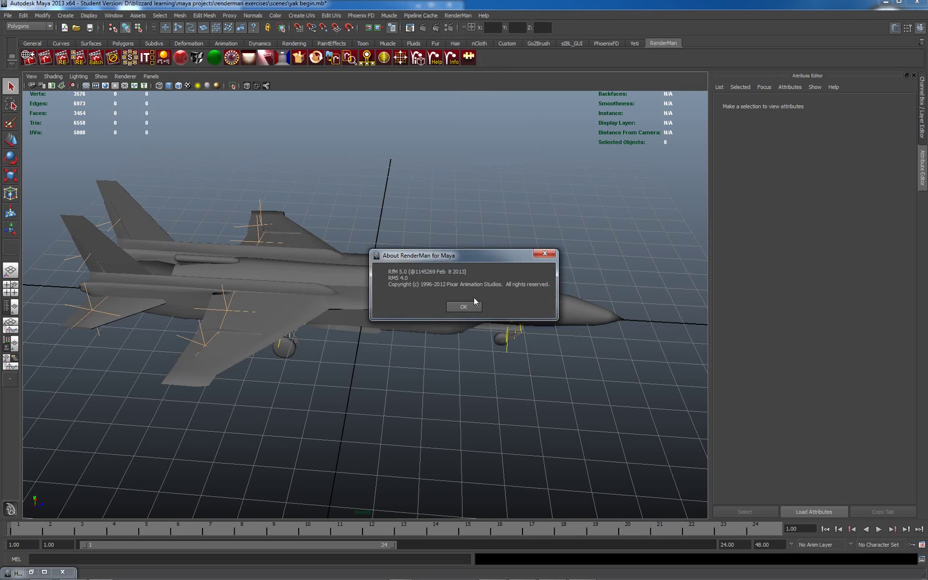
- Close the About RenderMan for Maya dialog and look over the global settings in the RenderMan controls
{"action": "left_click", "coordinate": [544, 255]}
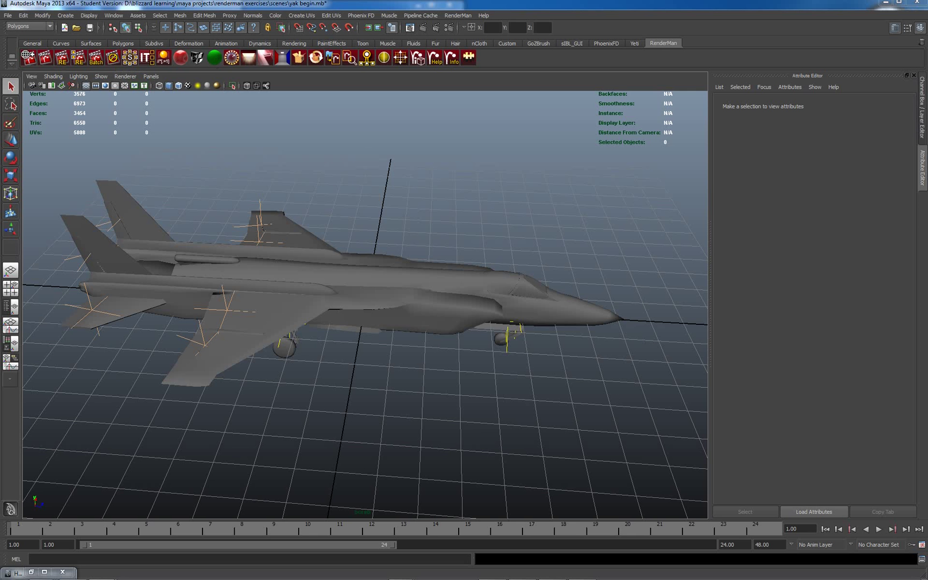
{"action": "left_click_drag", "start_coordinate": [304, 162], "coordinate": [264, 164]}
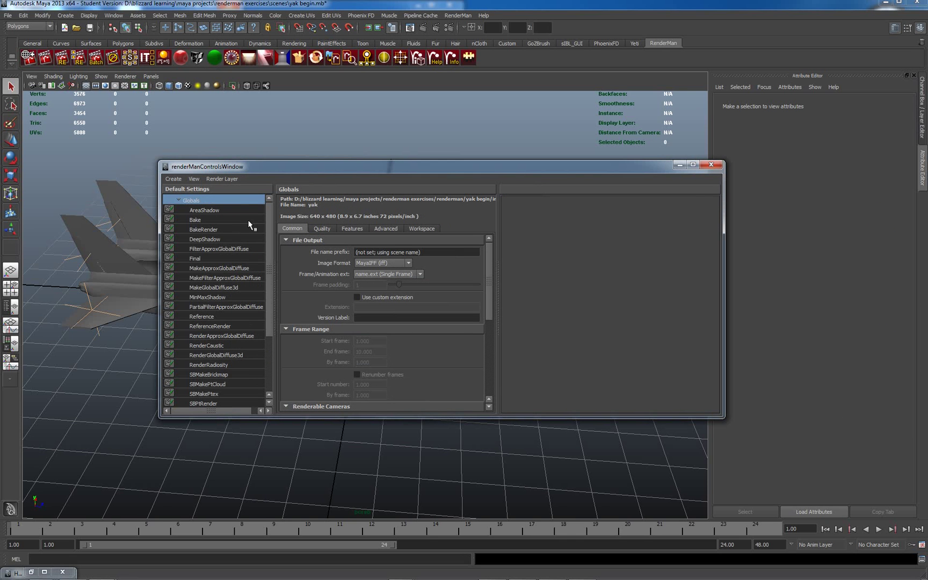
{"action": "left_click", "coordinate": [711, 166]}
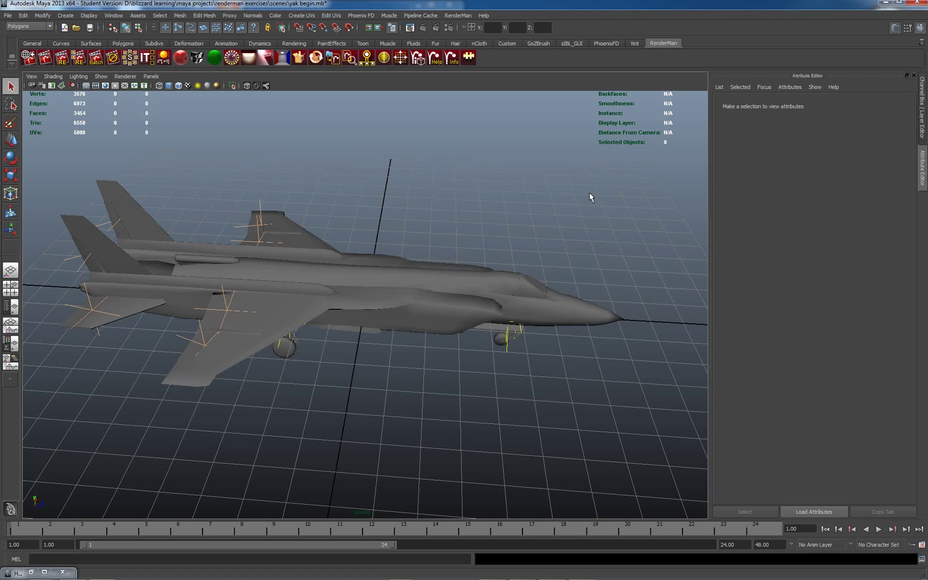
- Inspect the fuselage's attributes and test-render the jet with RenderMan
{"action": "left_click", "coordinate": [453, 274]}
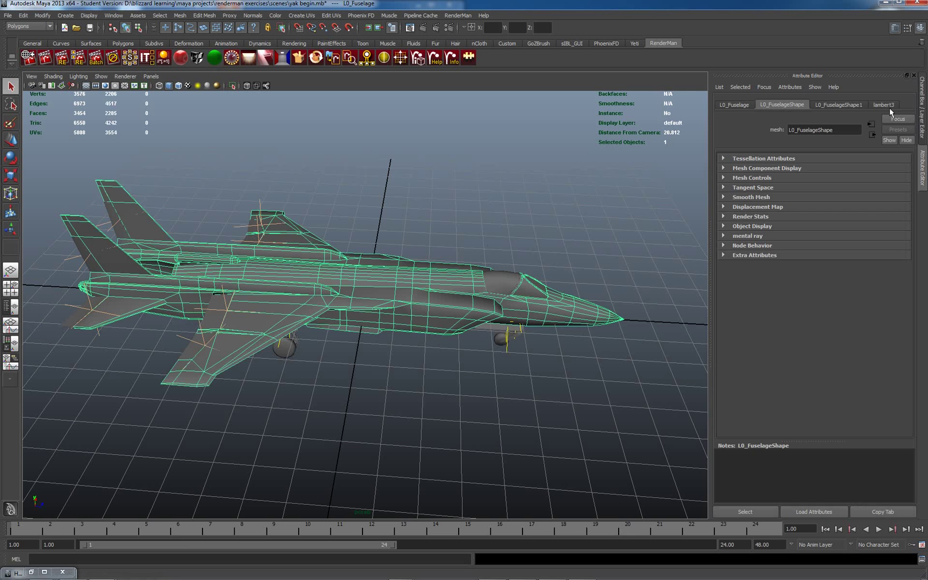
{"action": "left_click", "coordinate": [542, 180]}
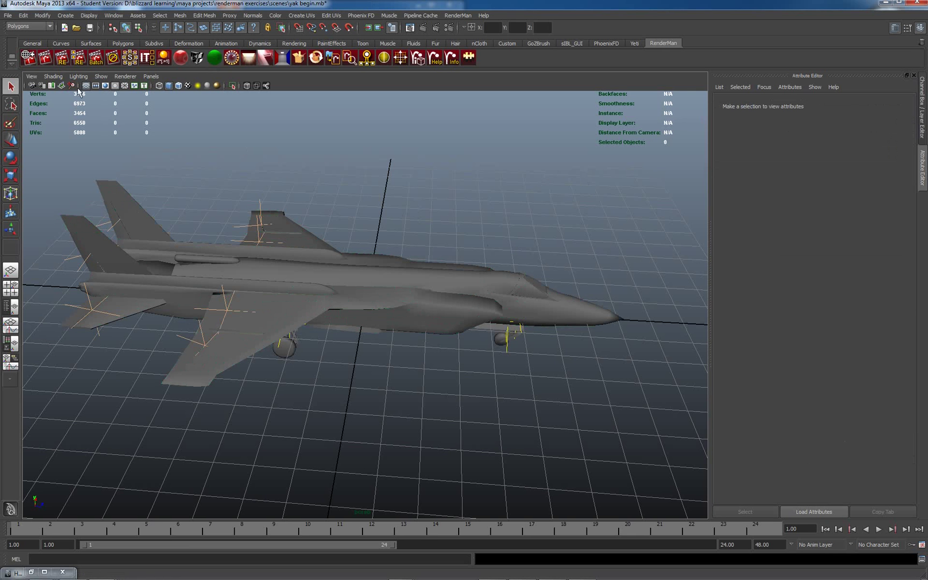
{"action": "left_click", "coordinate": [46, 58]}
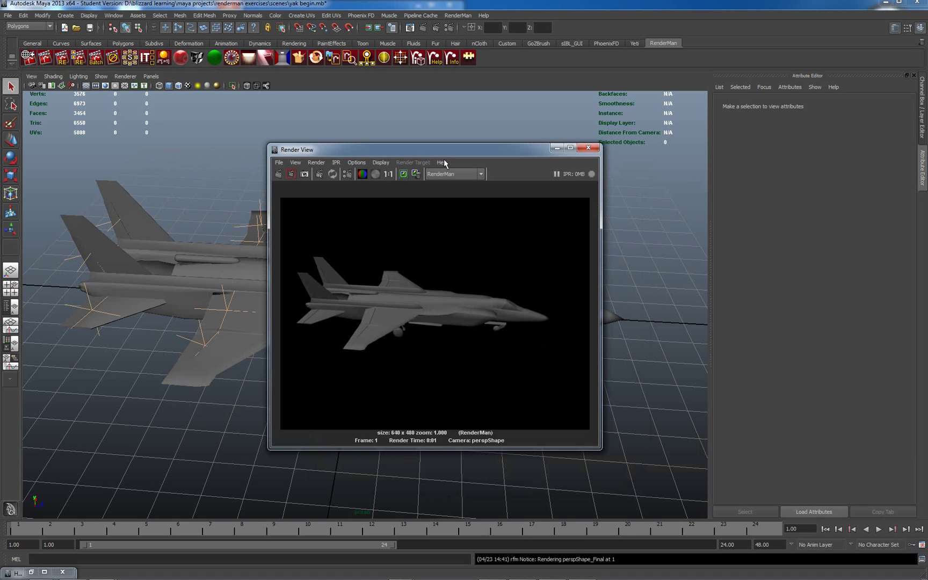
{"action": "left_click", "coordinate": [279, 174]}
{"action": "left_click", "coordinate": [588, 148]}
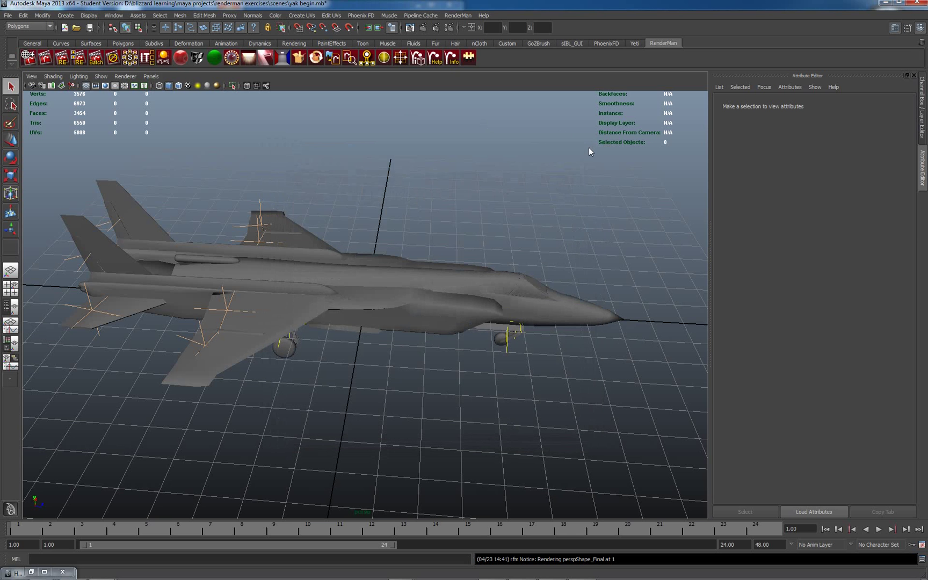
- Create a polygon plane covering the whole grid as a ground surface beneath the jet
{"action": "mouse_move", "coordinate": [483, 239]}
{"action": "left_mouse_down", "text": "alt"}
{"action": "mouse_move", "coordinate": [472, 224]}
{"action": "mouse_move", "coordinate": [495, 232]}
{"action": "left_mouse_up", "text": "alt"}
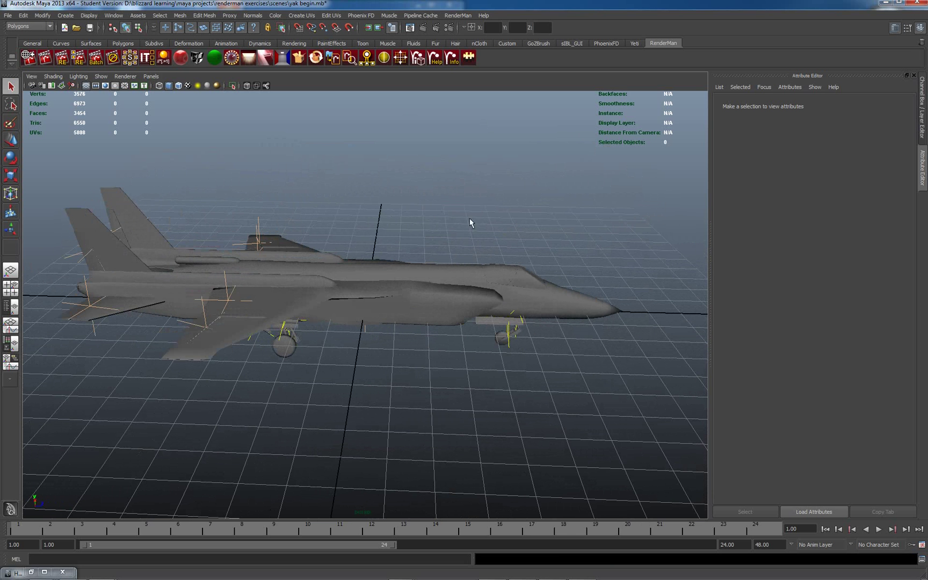
{"action": "left_click", "coordinate": [123, 44]}
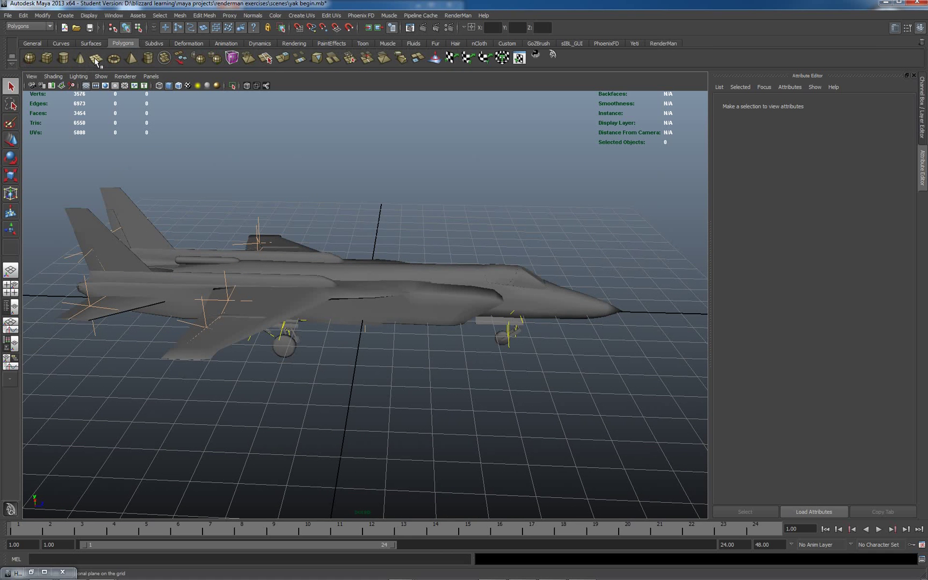
{"action": "left_click_drag", "start_coordinate": [145, 200], "coordinate": [787, 524]}
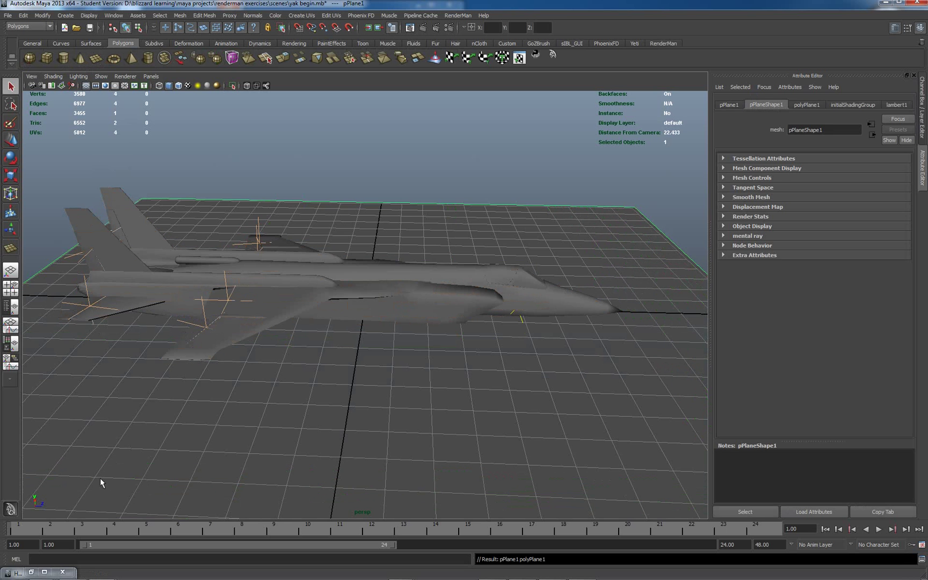
- Raise the LOD0 and GEAR groups together by about 1.28 units so the wheels sit above the ground plane
{"action": "left_click", "coordinate": [10, 307]}
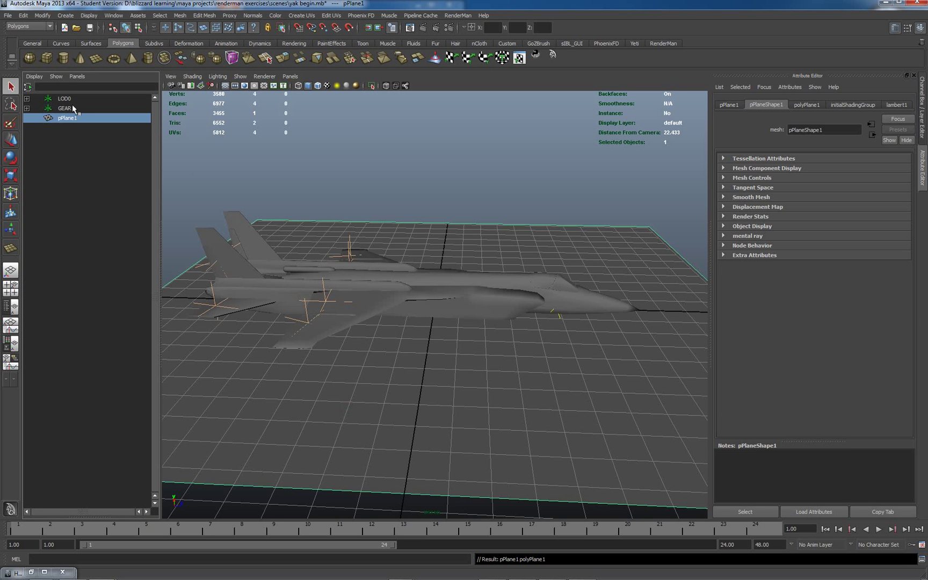
{"action": "left_click", "coordinate": [71, 107]}
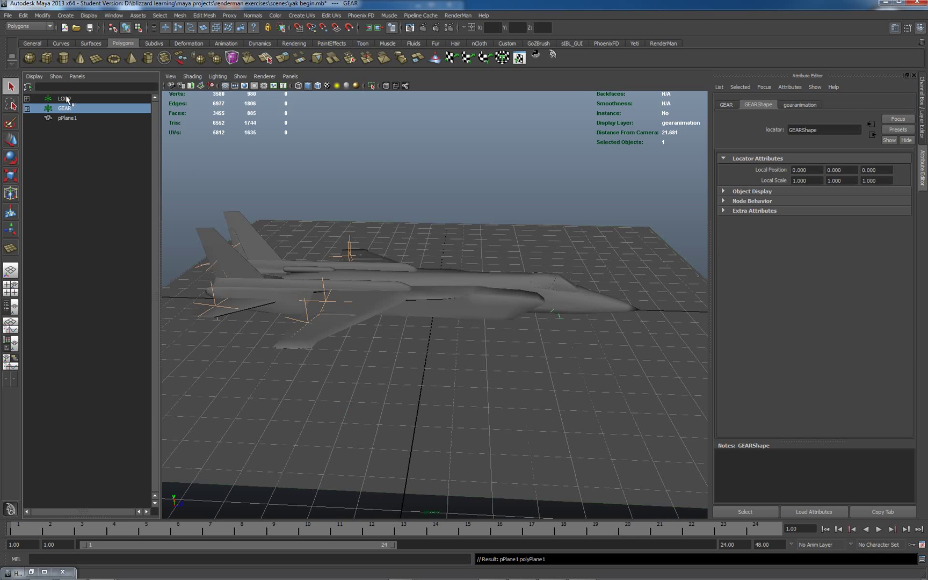
{"action": "left_click", "coordinate": [67, 99], "text": "ctrl"}
{"action": "key", "text": "w"}
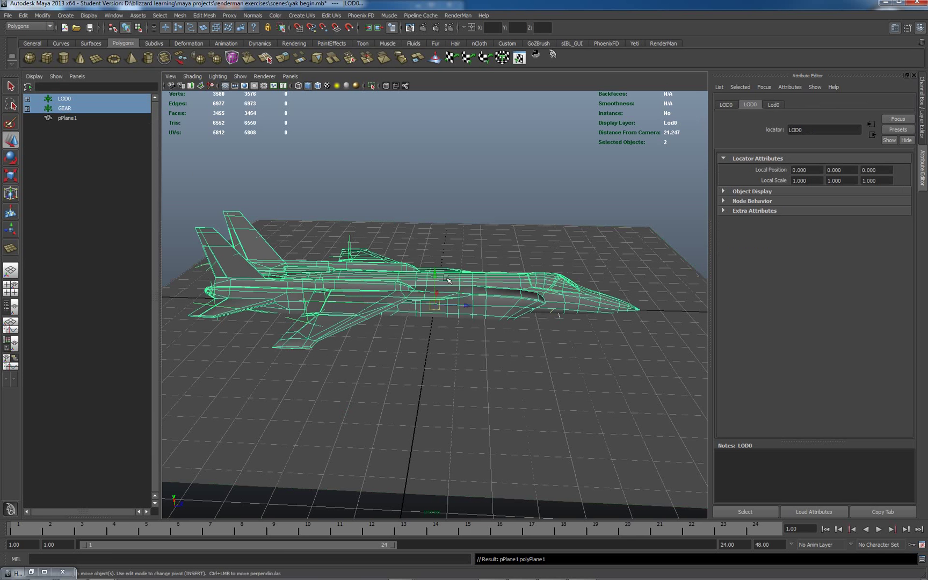
{"action": "left_click_drag", "start_coordinate": [435, 275], "coordinate": [437, 242]}
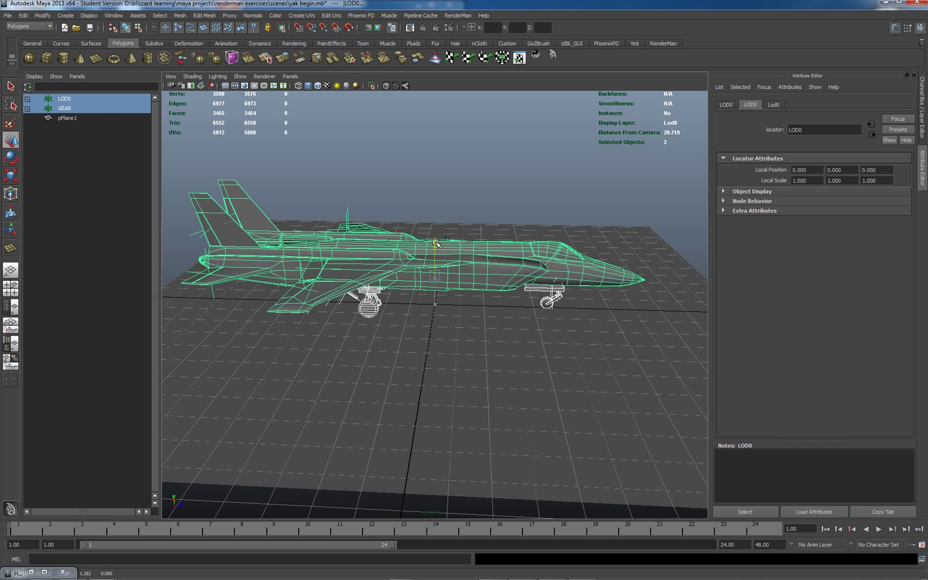
- Test-render the jet on the ground plane with RenderMan from a raised three-quarter front view
{"action": "left_click_drag", "start_coordinate": [459, 346], "coordinate": [388, 352], "text": "alt"}
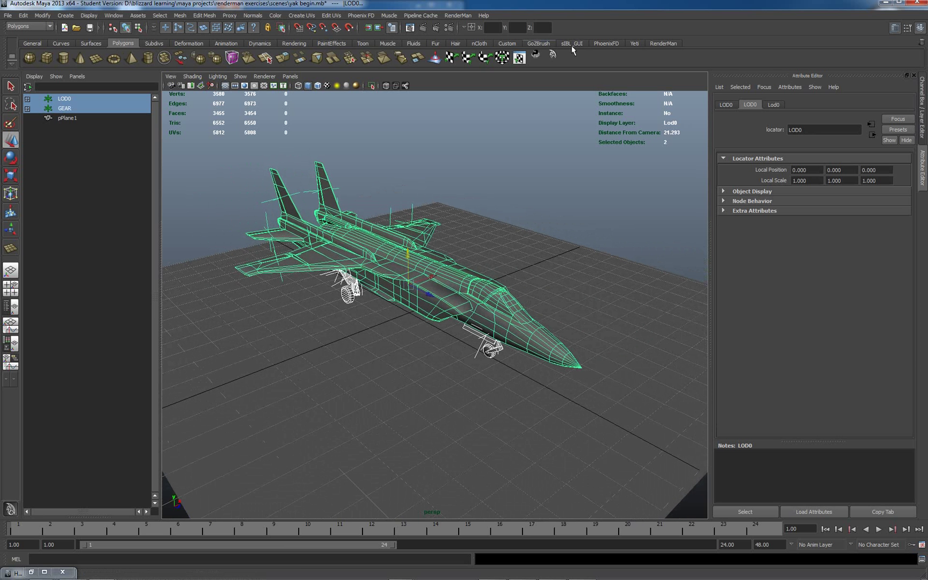
{"action": "left_click", "coordinate": [663, 43]}
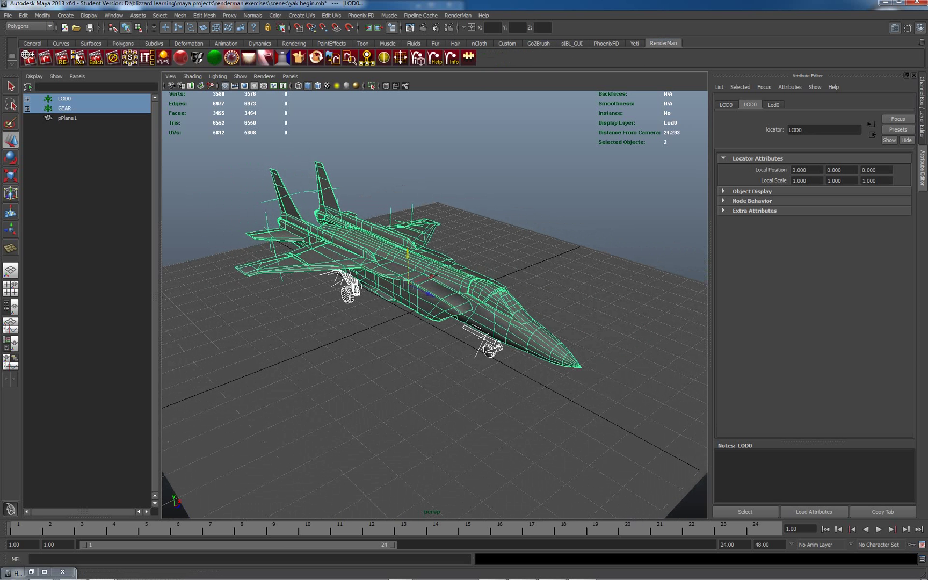
{"action": "left_click", "coordinate": [46, 59]}
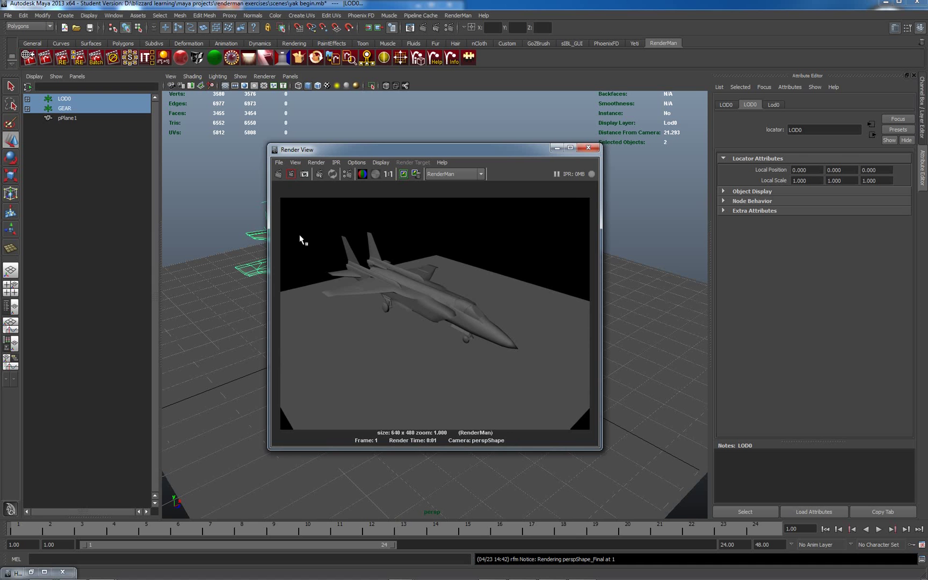
{"action": "left_click", "coordinate": [588, 148]}
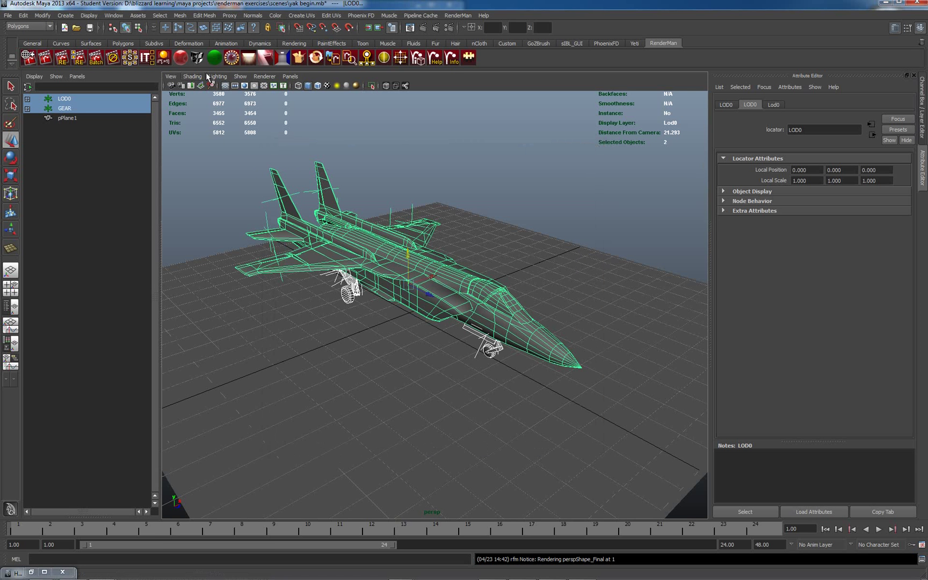
- Add a RenderMan environment light to the scene and render to check its effect
{"action": "left_click", "coordinate": [232, 57]}
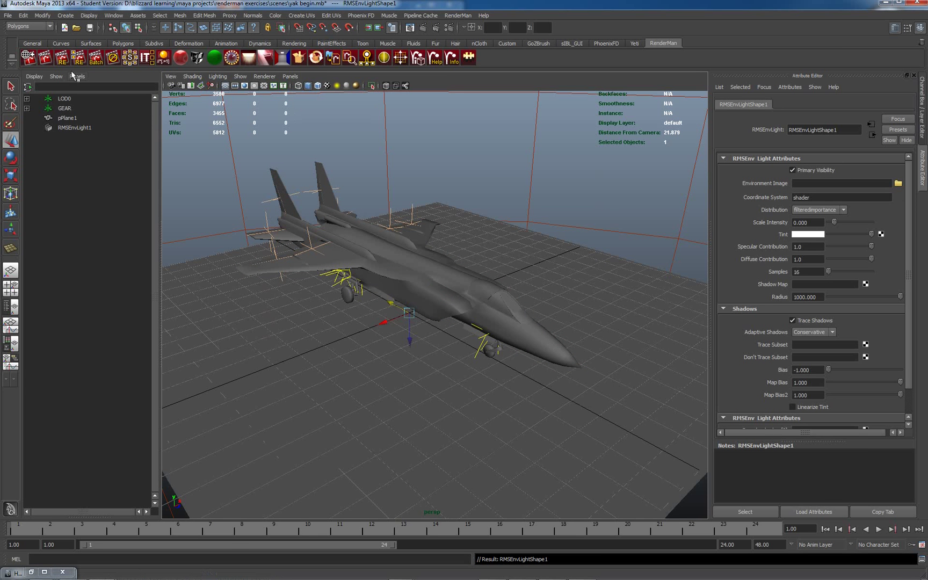
{"action": "left_click", "coordinate": [45, 59]}
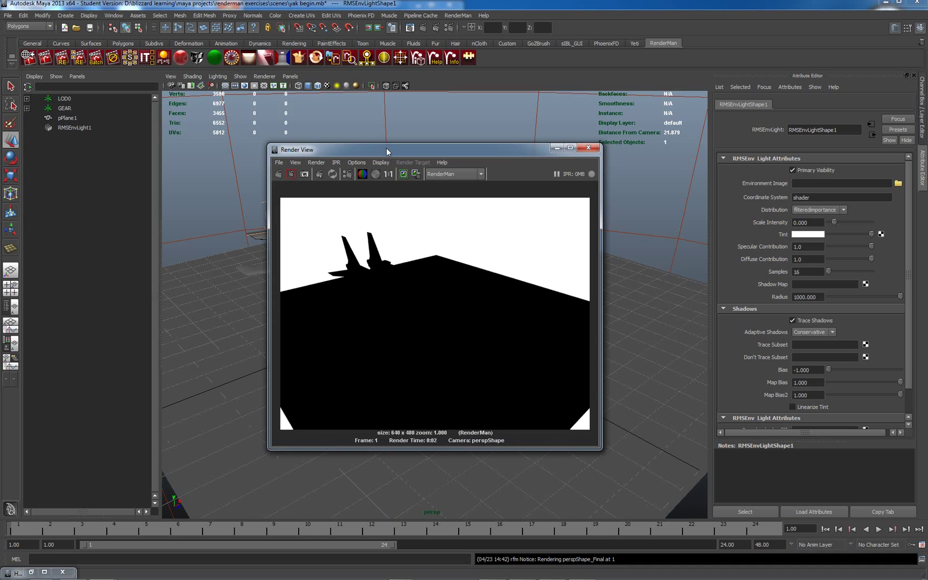
{"action": "left_click_drag", "start_coordinate": [387, 148], "coordinate": [432, 152]}
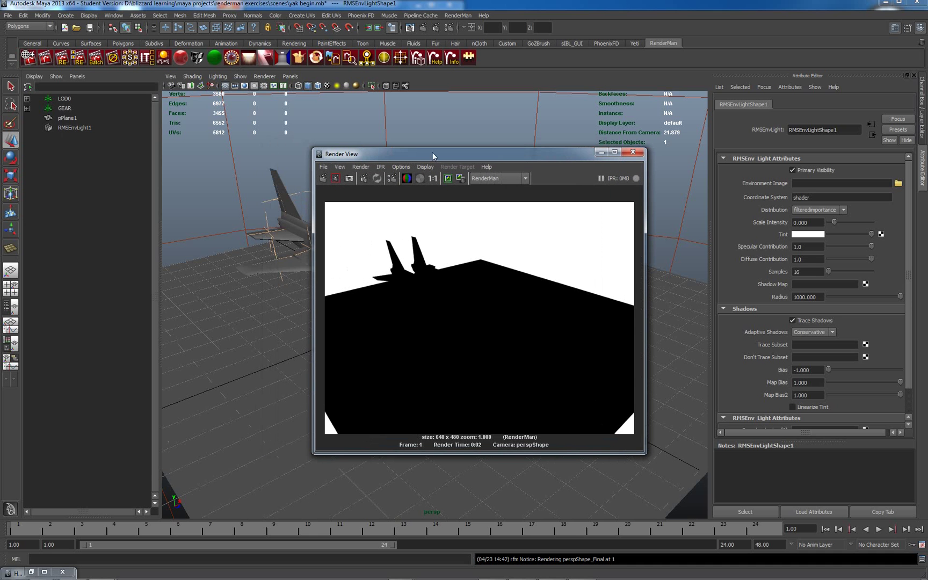
{"action": "left_click", "coordinate": [635, 153]}
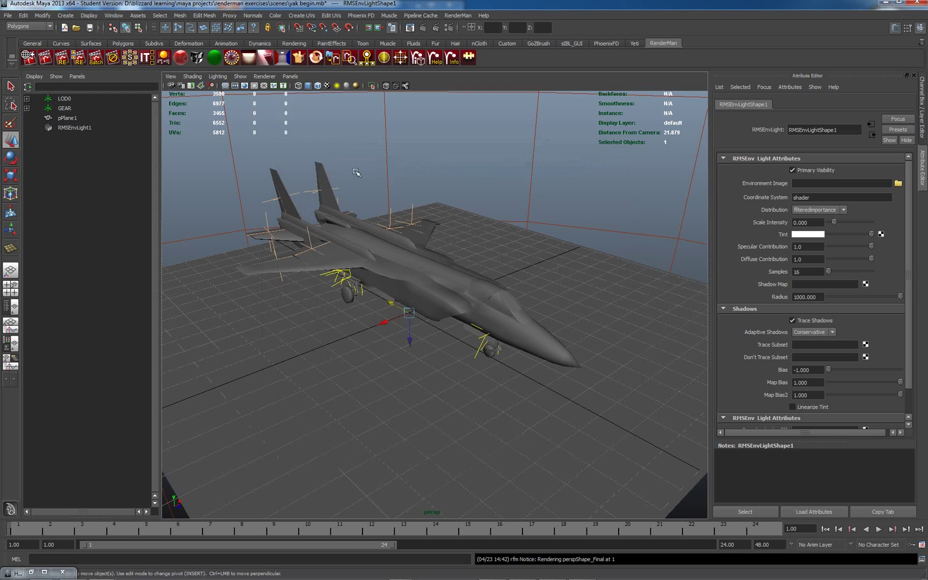
- Assign a new RMSGPSurface material to the jet, landing gear and ground plane, and test-render the scene
{"action": "left_click_drag", "start_coordinate": [247, 231], "coordinate": [686, 429]}
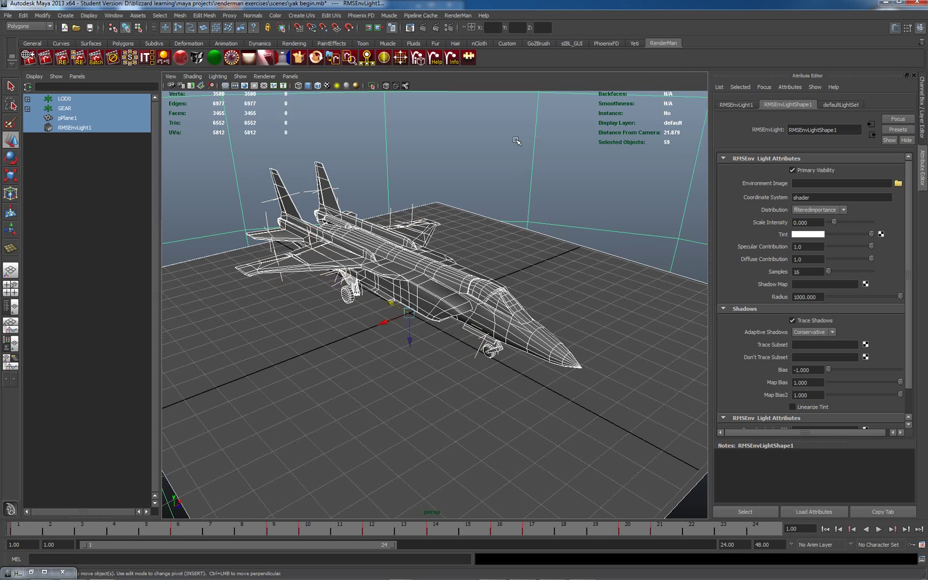
{"action": "left_click", "coordinate": [533, 141], "text": "ctrl"}
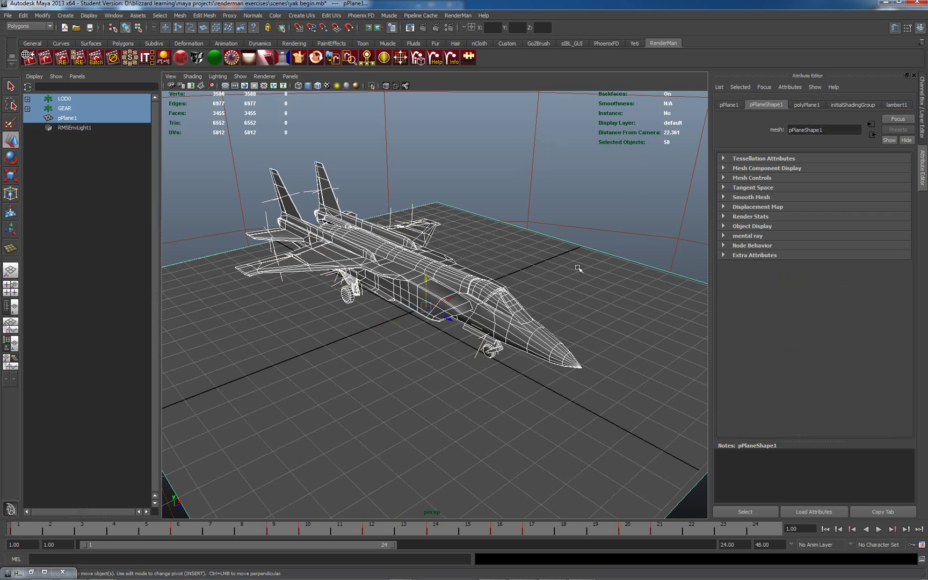
{"action": "right_click", "coordinate": [401, 273]}
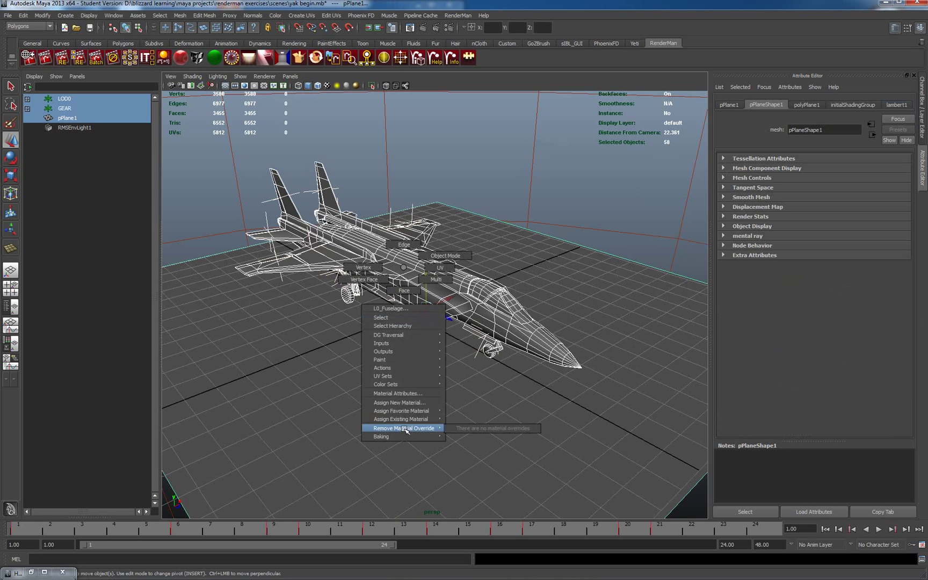
{"action": "mouse_move", "coordinate": [413, 414]}
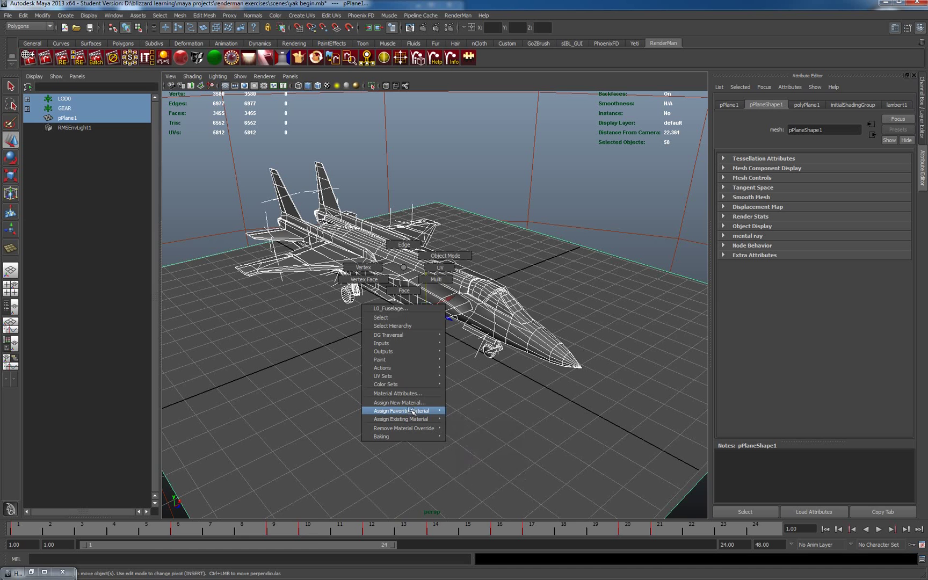
{"action": "left_click", "coordinate": [410, 403]}
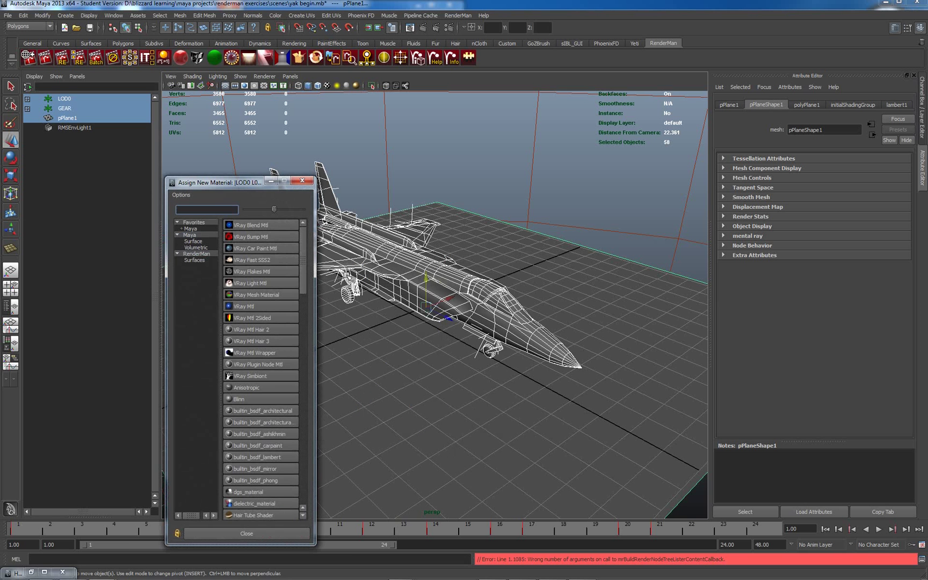
{"action": "left_click", "coordinate": [195, 261]}
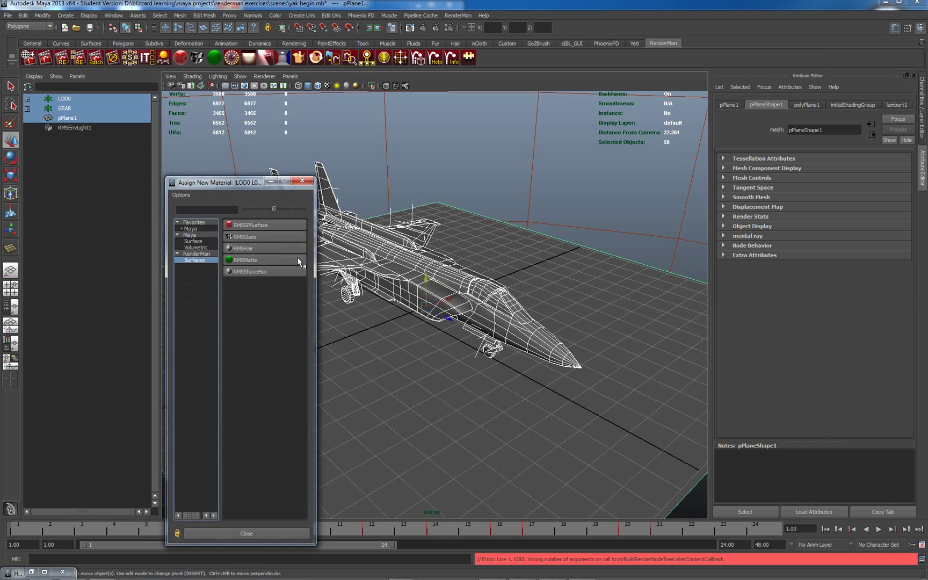
{"action": "left_click", "coordinate": [251, 223]}
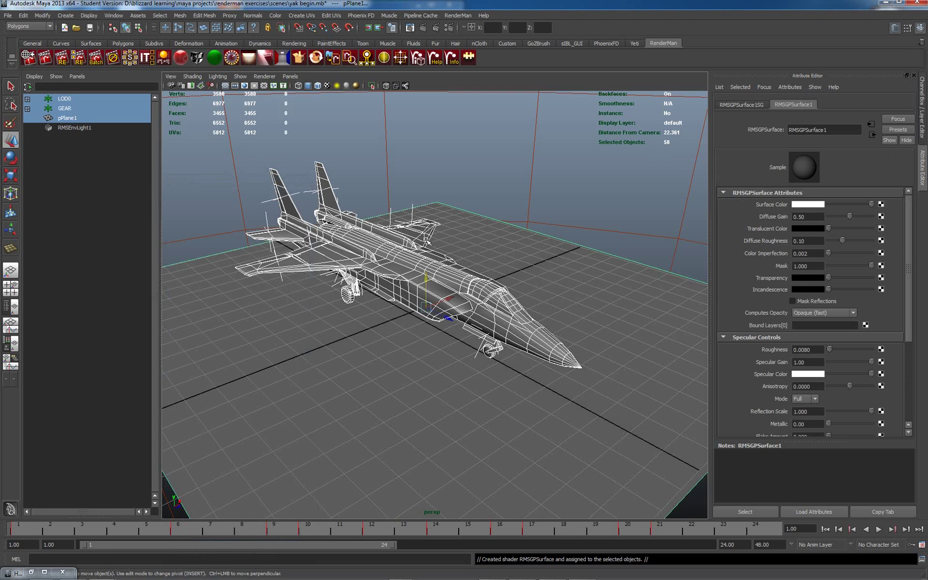
{"action": "left_click", "coordinate": [46, 58]}
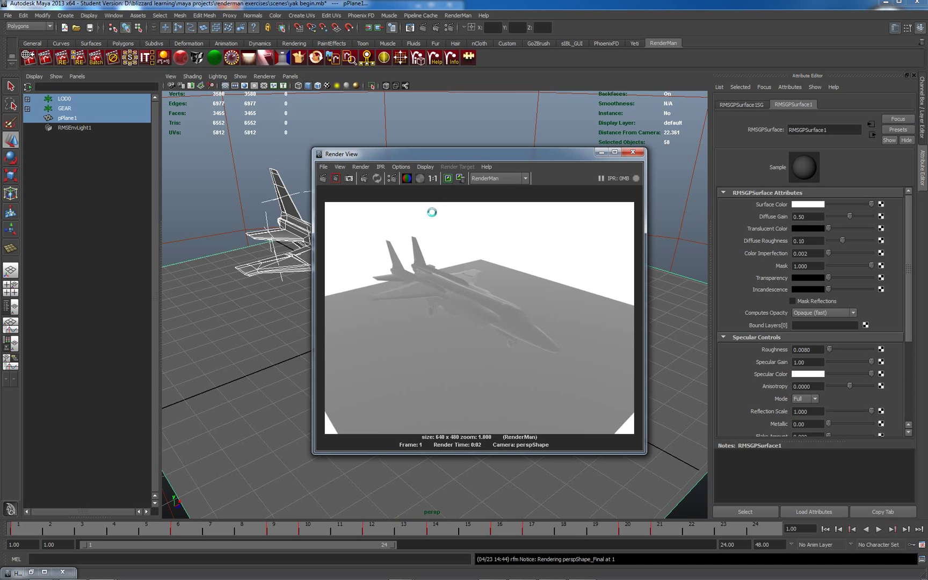
{"action": "left_click", "coordinate": [633, 153]}
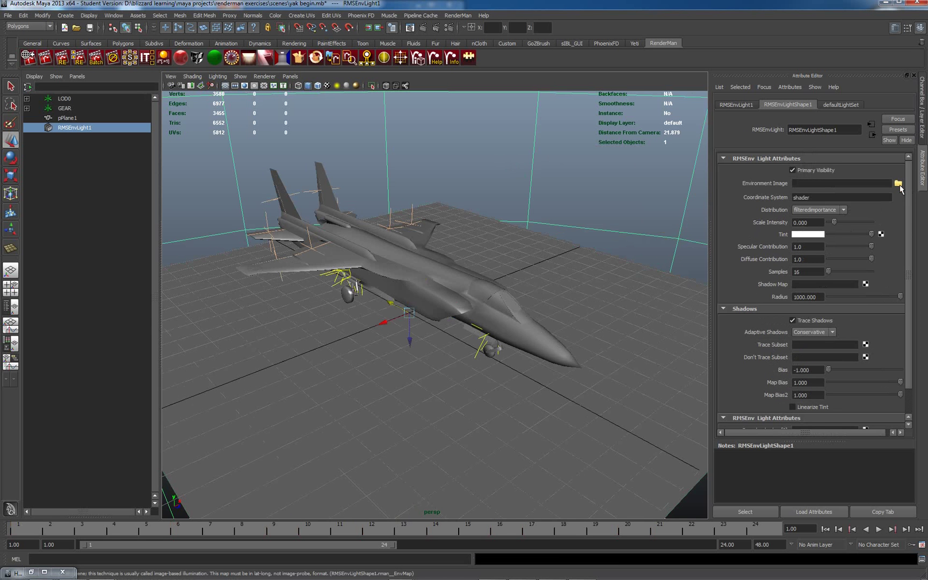
- Load fin4_Env.hdr from the project's sourceimages folder as the environment light's image
{"action": "left_click", "coordinate": [899, 184]}
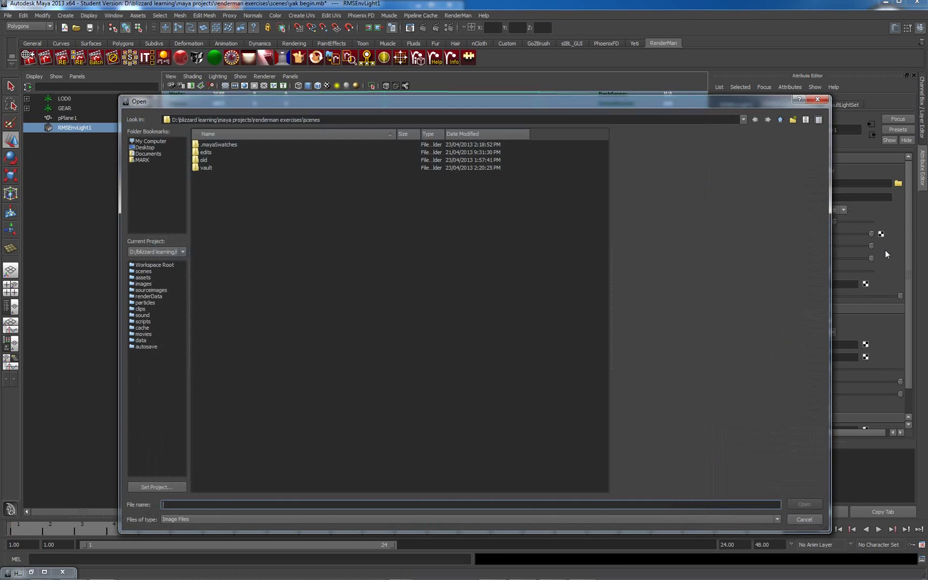
{"action": "left_click", "coordinate": [779, 119]}
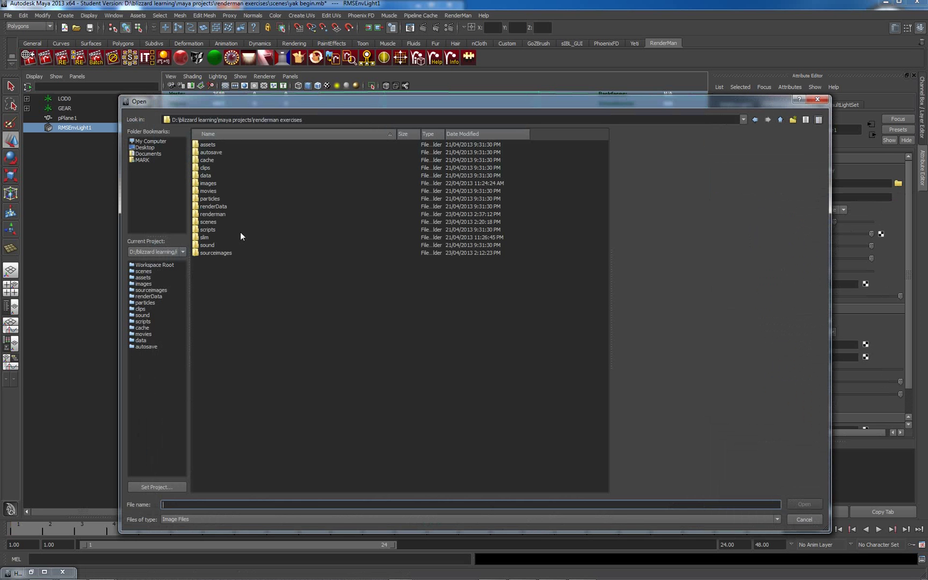
{"action": "double_click", "coordinate": [217, 253]}
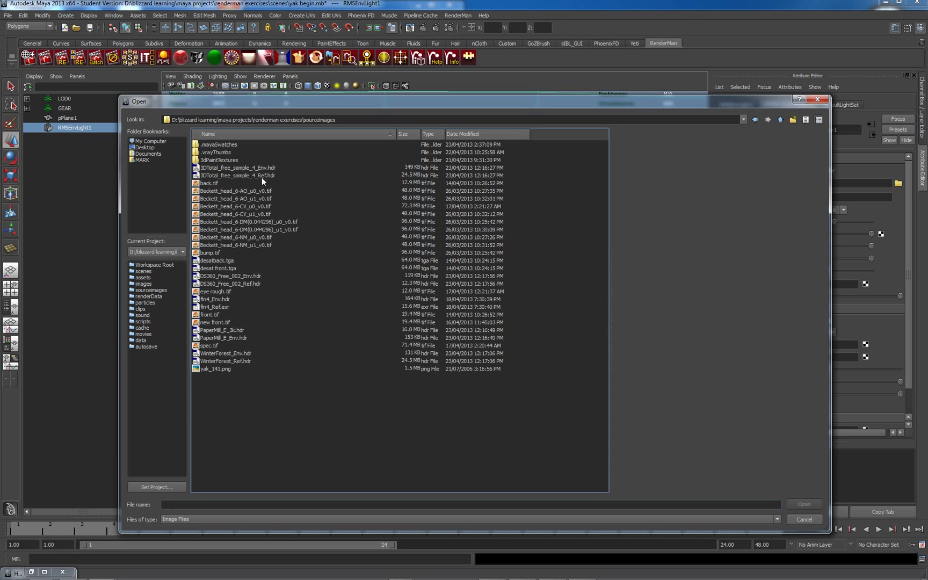
{"action": "left_click", "coordinate": [234, 176]}
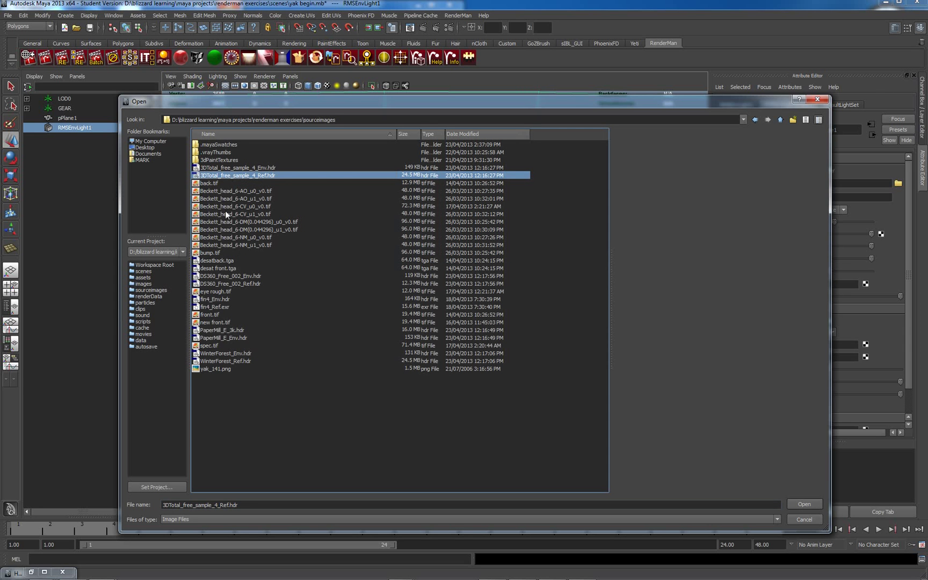
{"action": "left_click", "coordinate": [214, 298]}
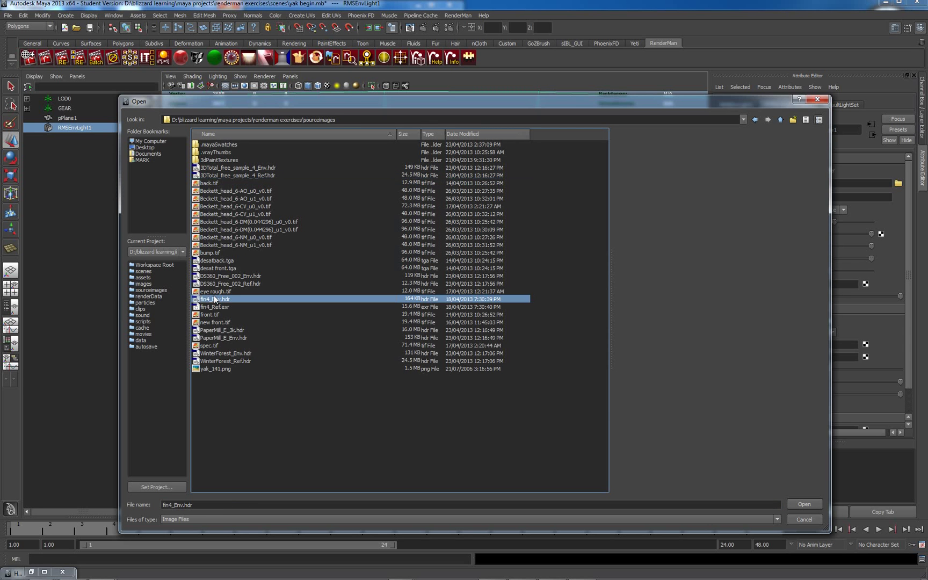
{"action": "left_click", "coordinate": [803, 504]}
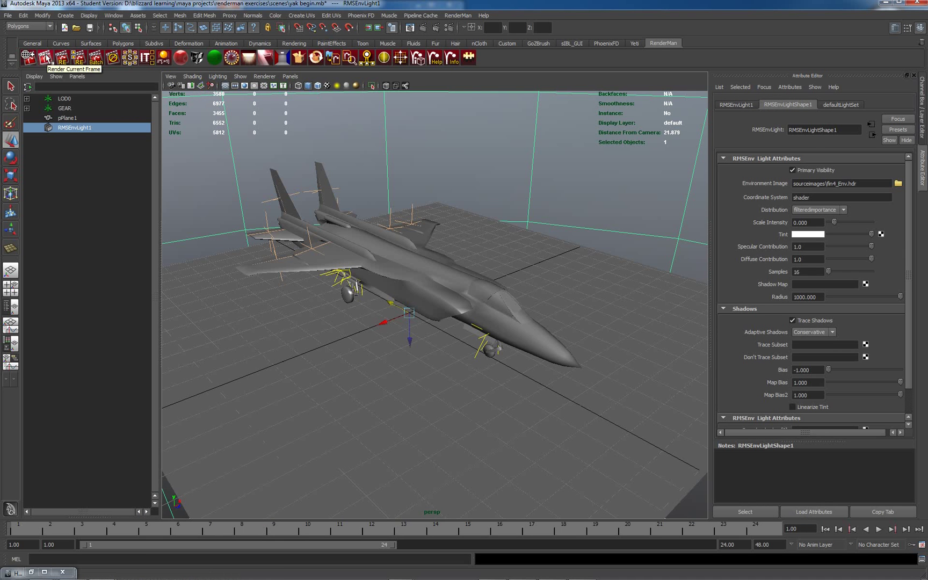
- Replace the environment light's image with fin4_Ref.exr from sourceimages and render the current frame with RenderMan
{"action": "left_click", "coordinate": [898, 184]}
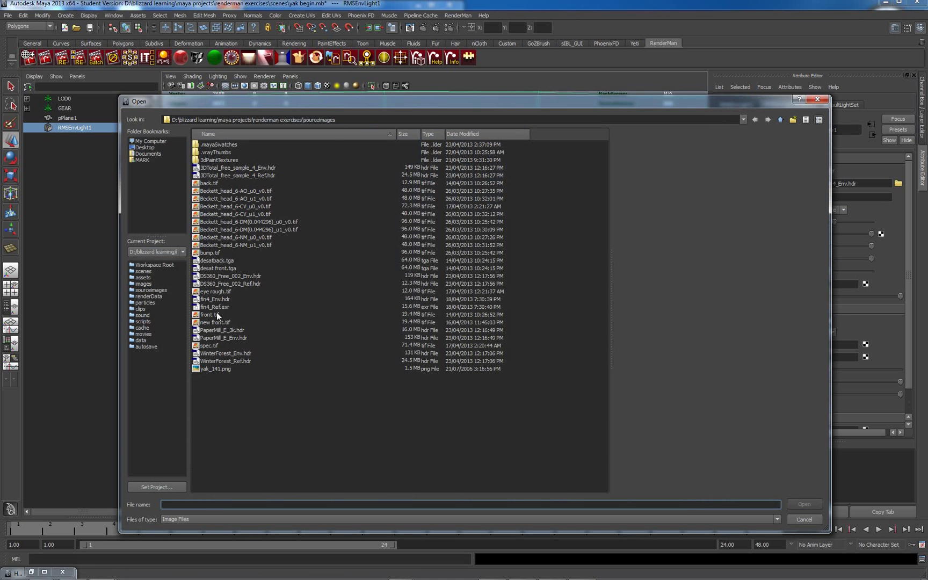
{"action": "left_click", "coordinate": [218, 307]}
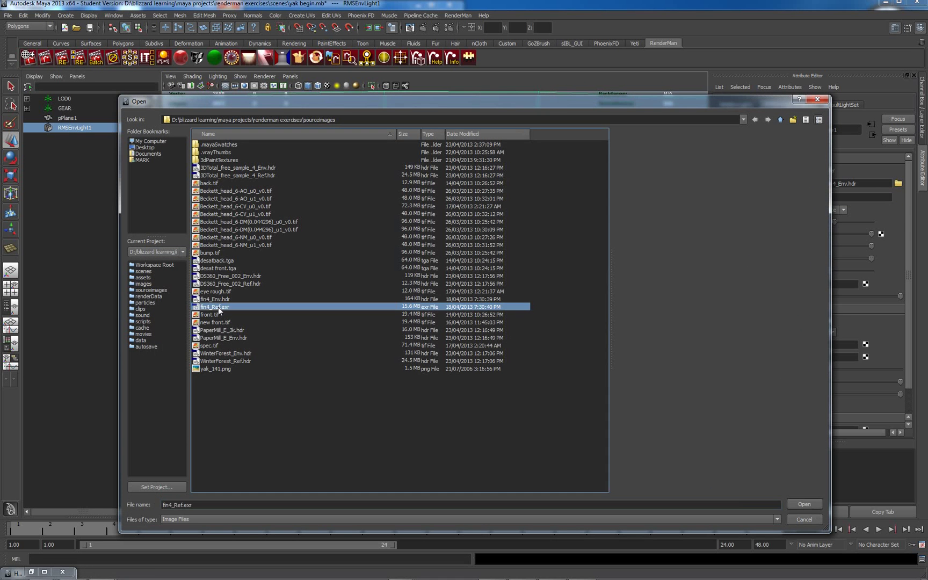
{"action": "left_click", "coordinate": [804, 503]}
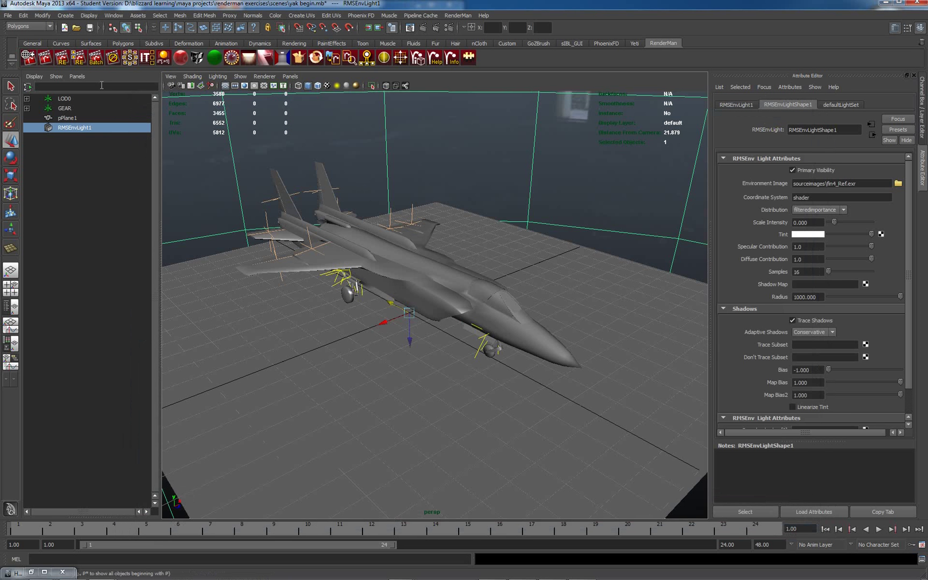
{"action": "left_click", "coordinate": [46, 57]}
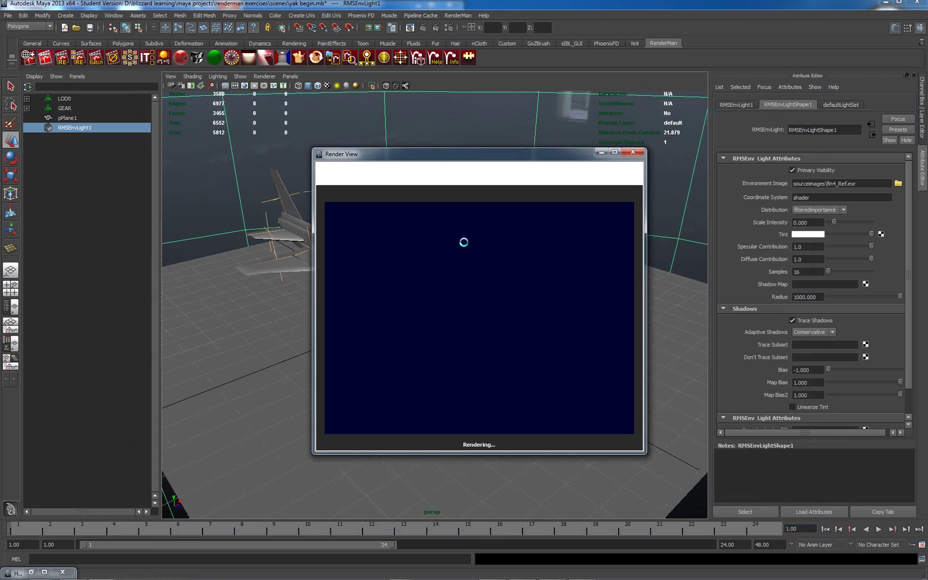